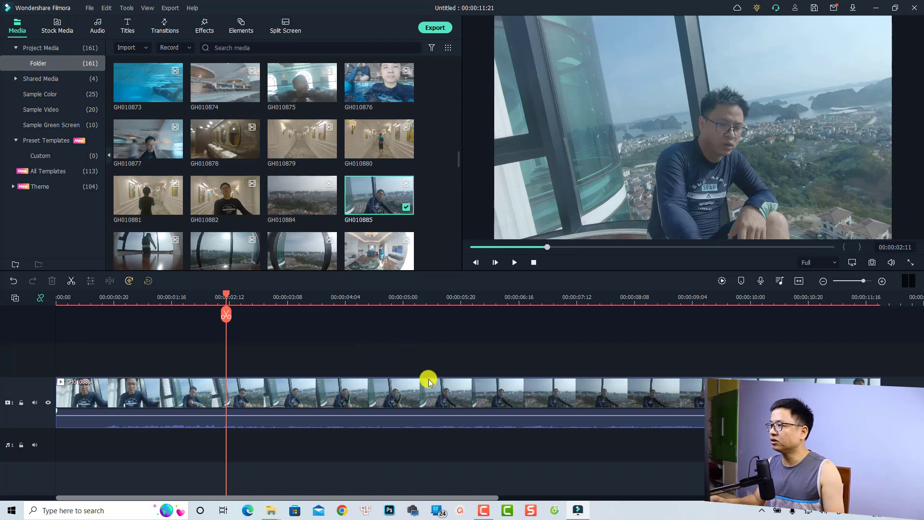
drag(226, 295, 235, 396)
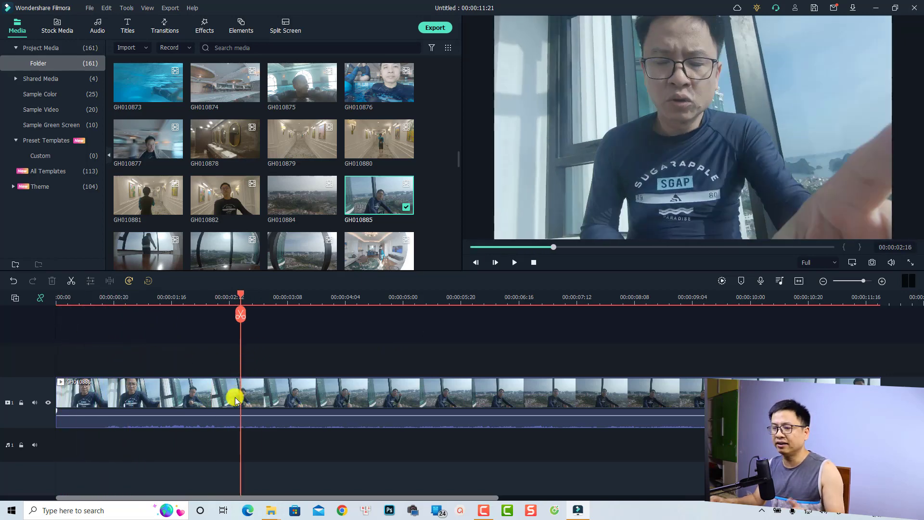
click(235, 399)
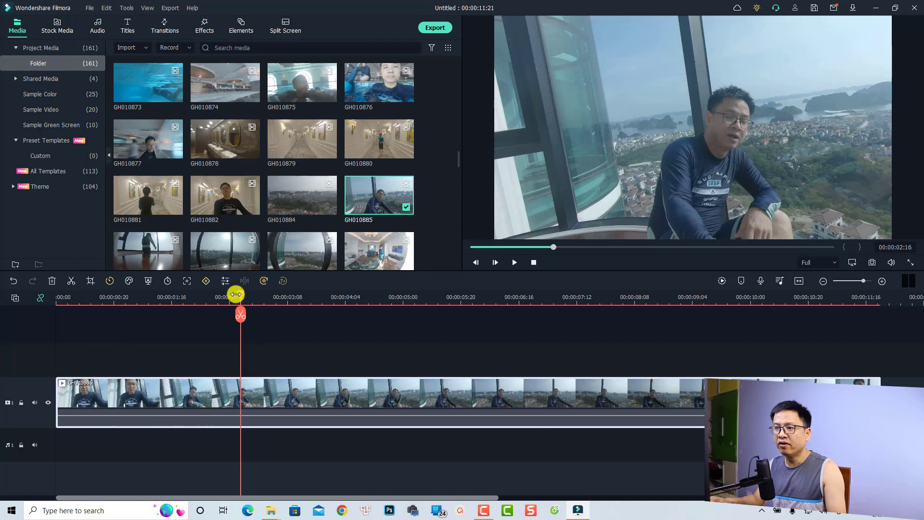
drag(241, 294, 188, 299)
click(414, 300)
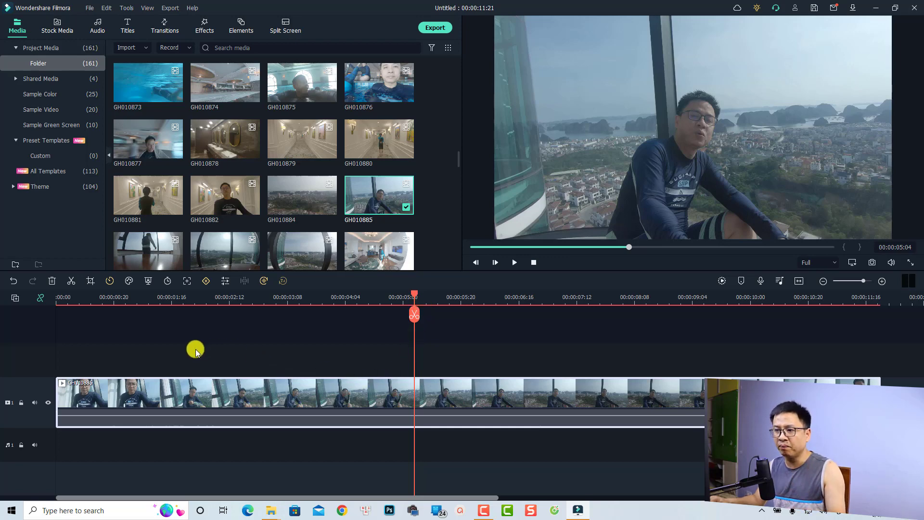
click(171, 351)
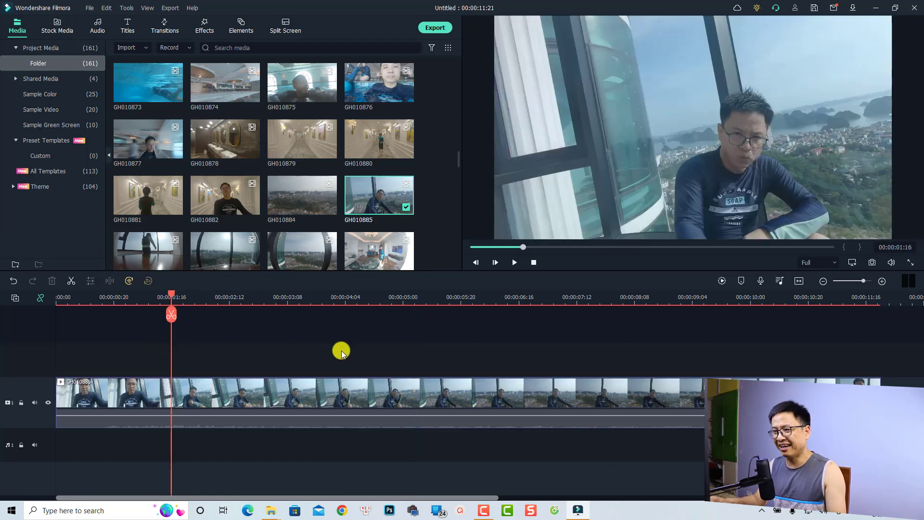
click(389, 354)
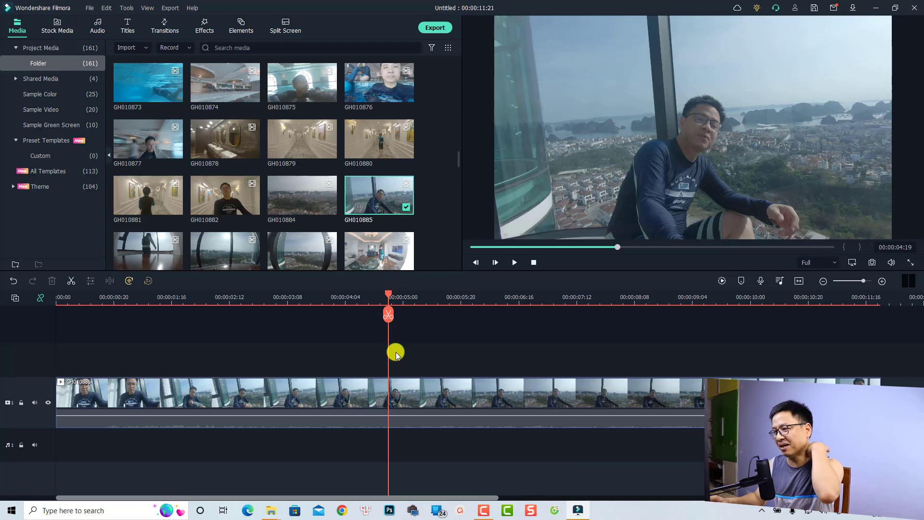
click(571, 393)
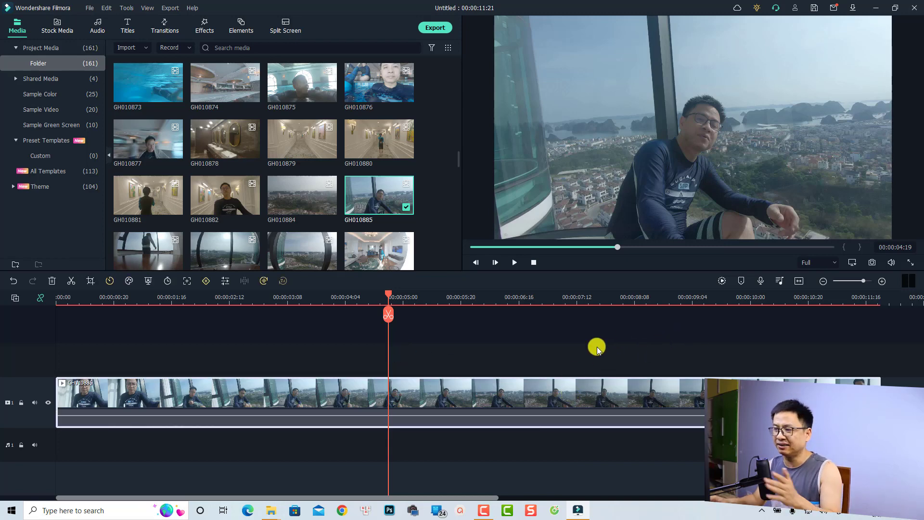
click(249, 332)
click(564, 357)
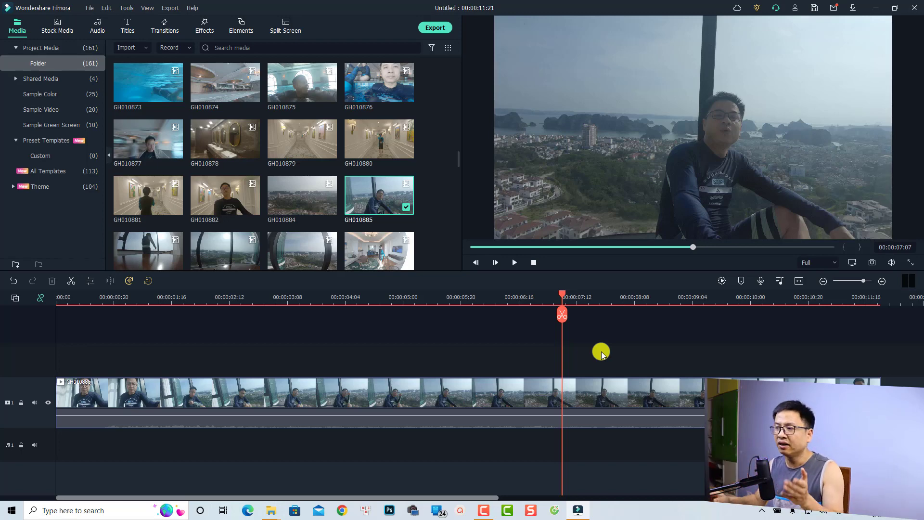
In File > Preferences > Editing, uncheck 'Click the blank jump the playhead position' and confirm.
mouse_move(121, 83)
click(89, 9)
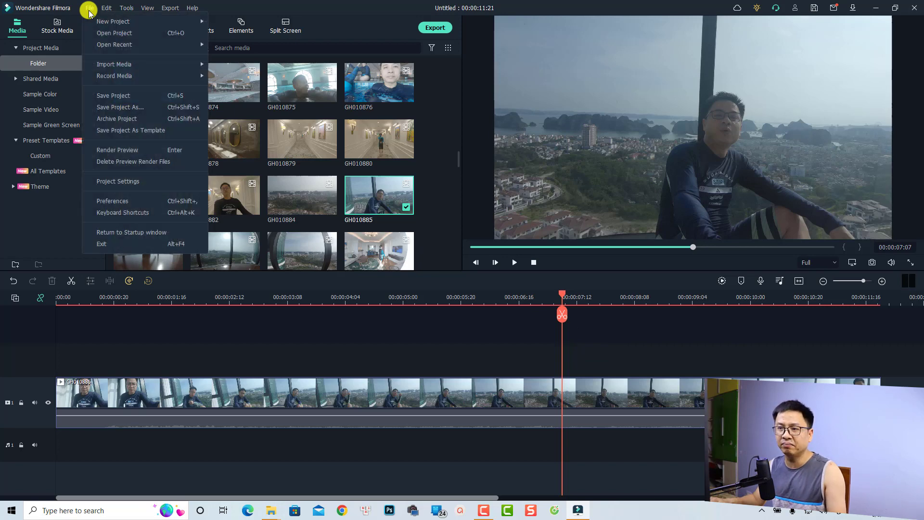
click(118, 201)
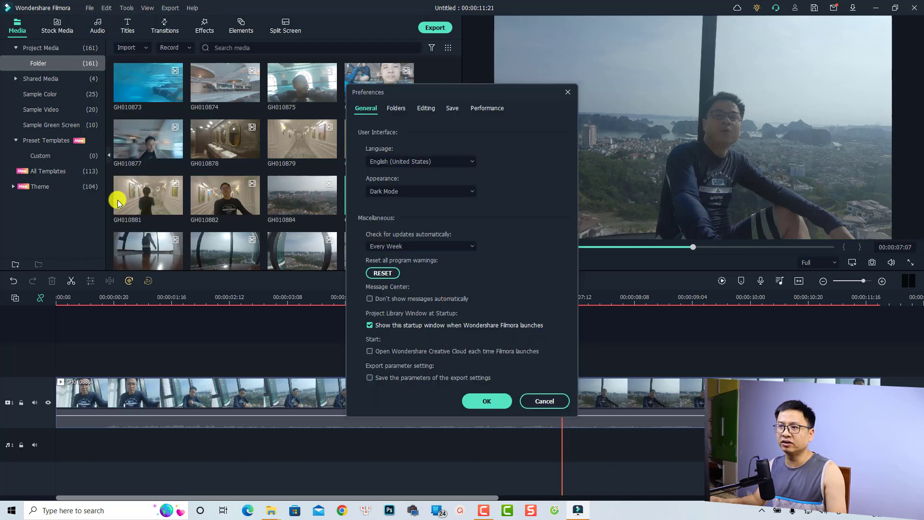
click(424, 108)
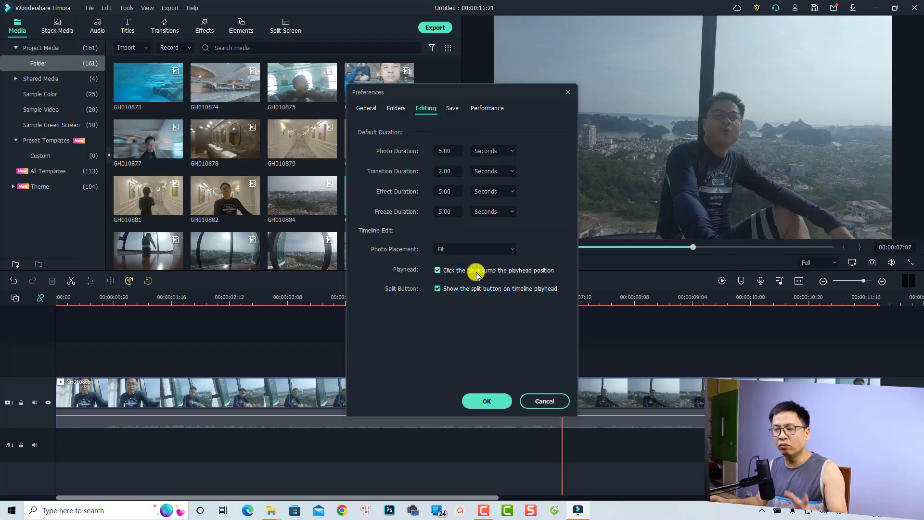
click(438, 270)
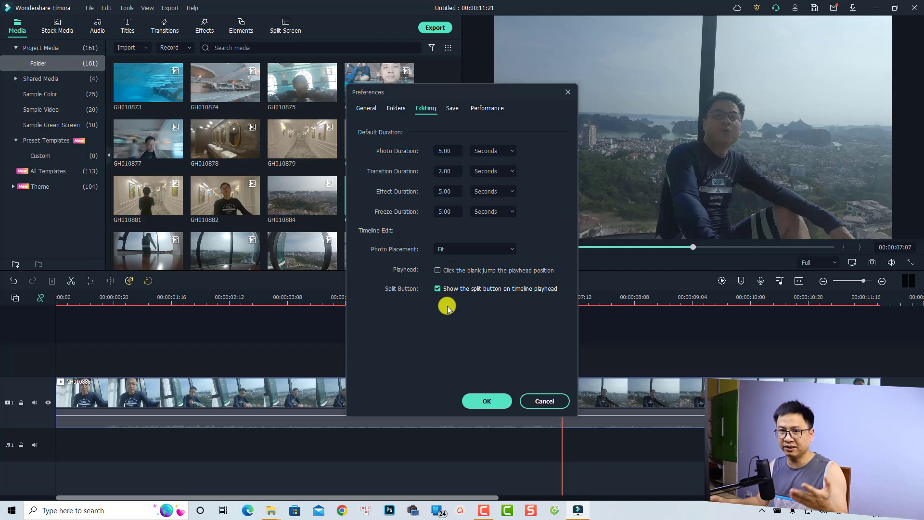
click(481, 401)
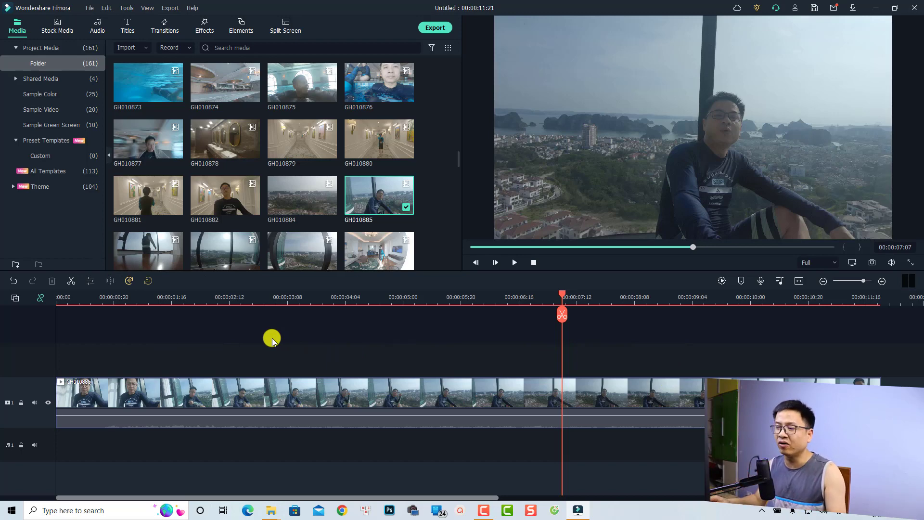
Drag the playhead back to about 00:00:01:15 and select the GH010885 clip.
click(277, 300)
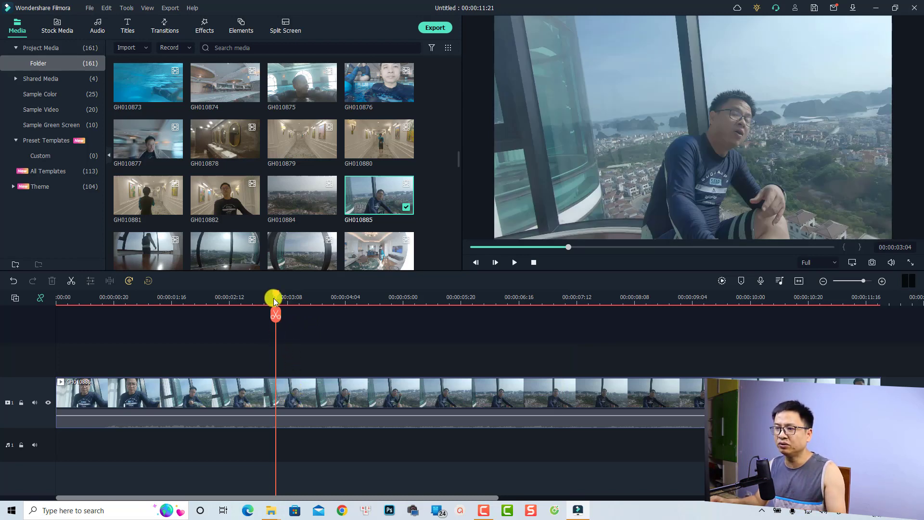
drag(275, 296, 169, 307)
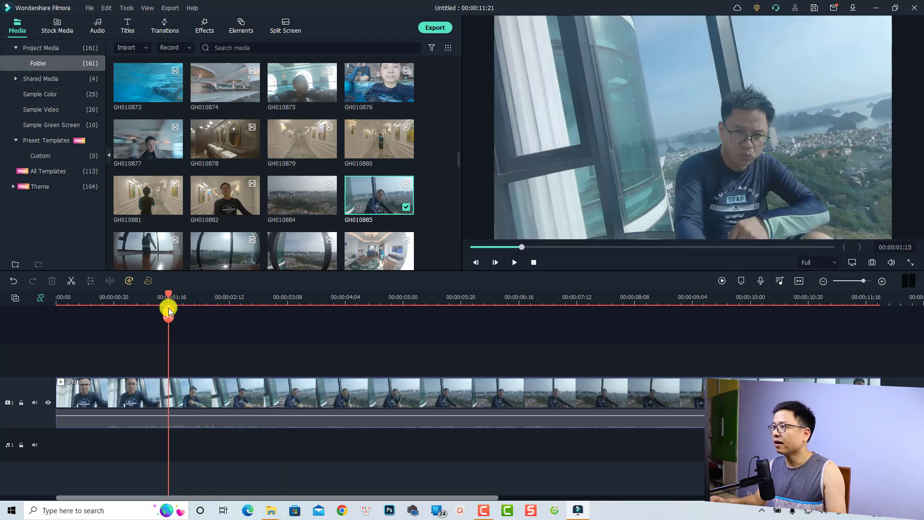
click(187, 396)
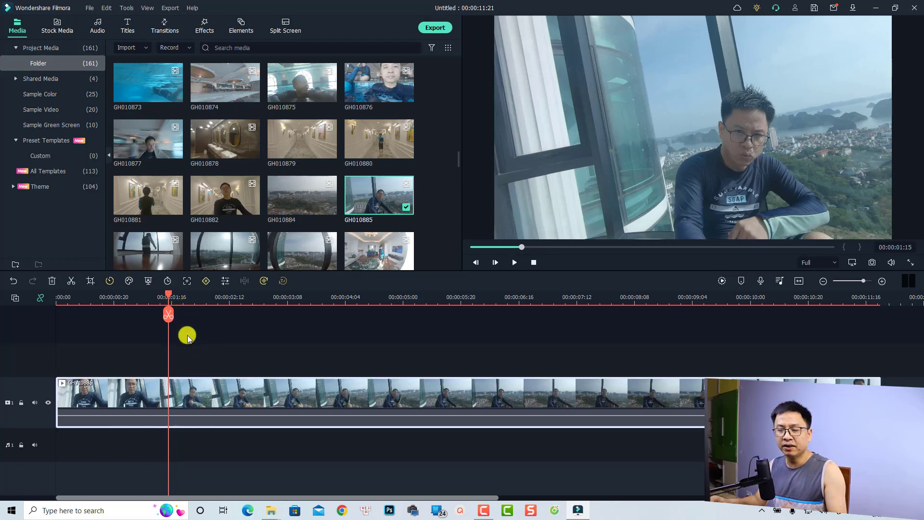
Split GH010885 at the playhead and again at about 00:00:04:04.
click(172, 316)
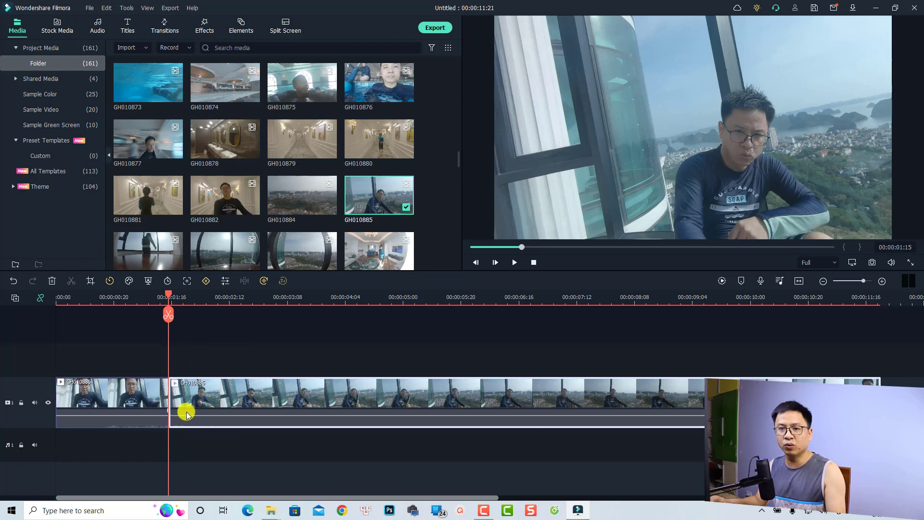
click(354, 299)
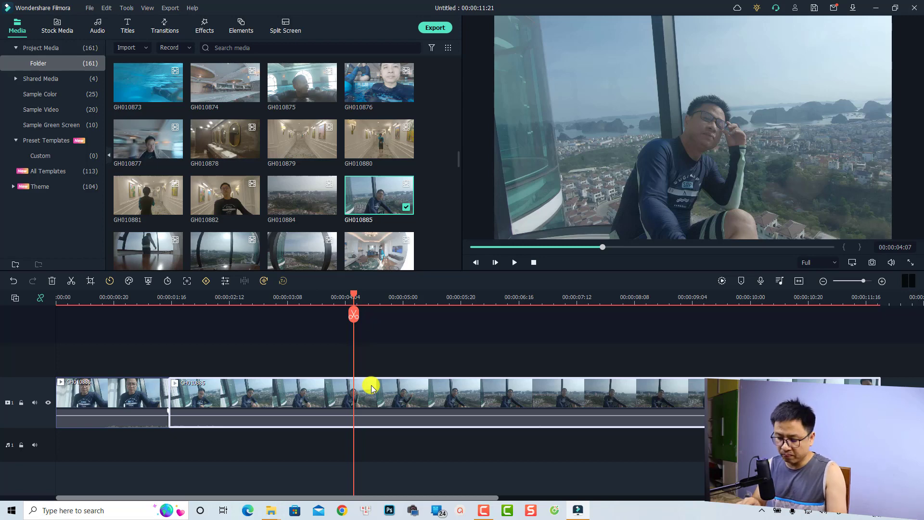
key(ctrl+b)
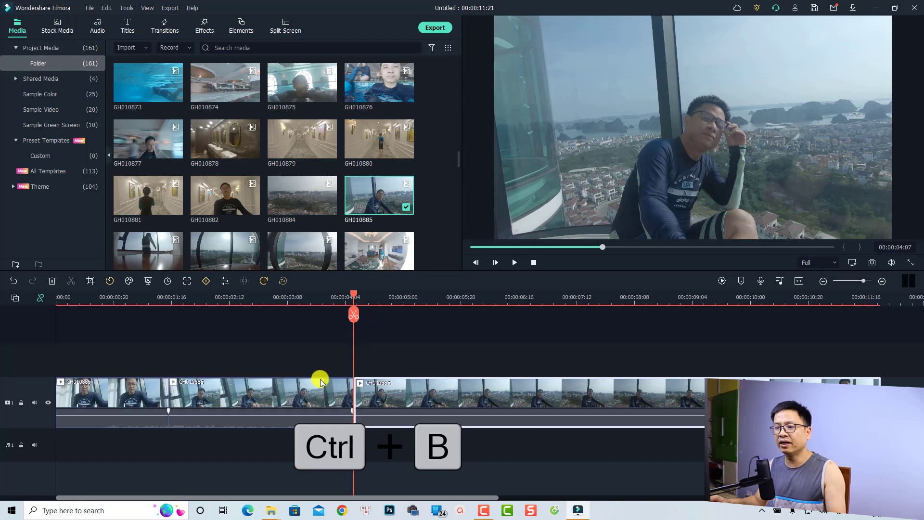
Delete the middle piece, leaving a gap, and select the clip after the gap.
click(279, 398)
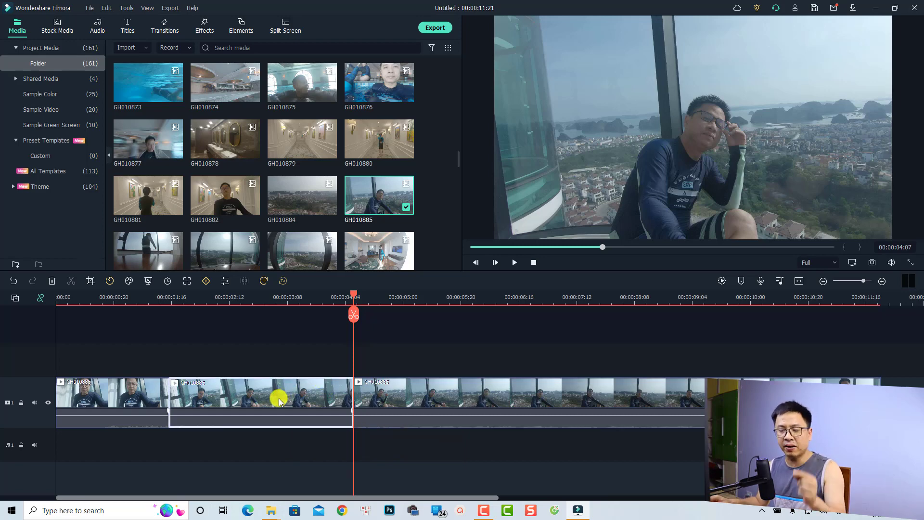
click(274, 305)
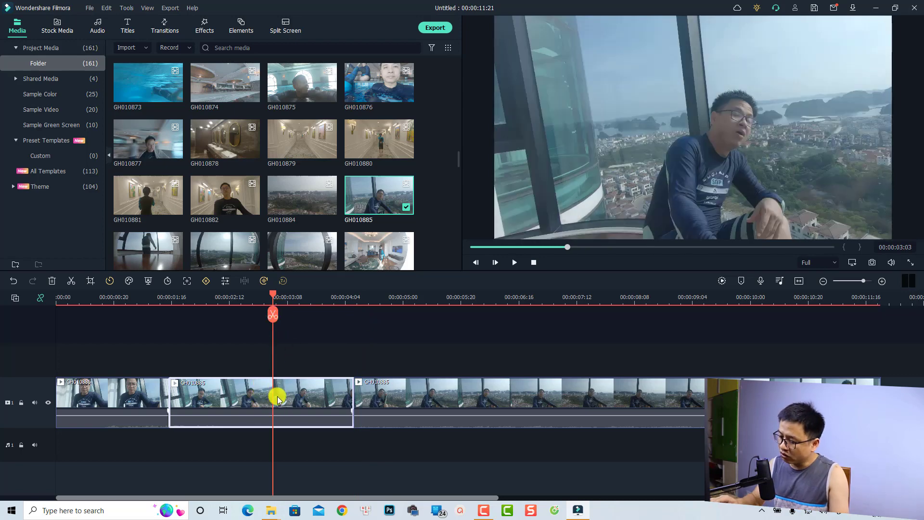
key(Delete)
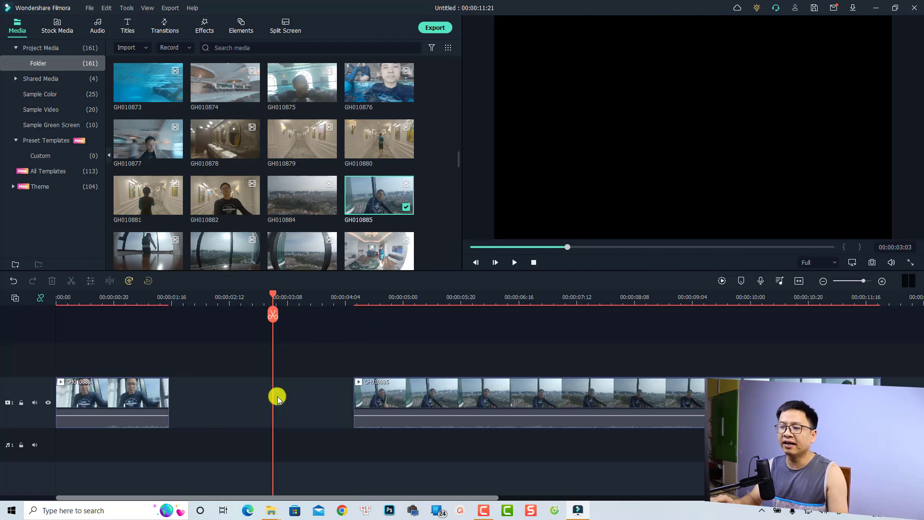
drag(387, 349, 196, 415)
Select the gap, check its Ripple Delete options, delete the gap, then undo with Ctrl+Z.
click(217, 402)
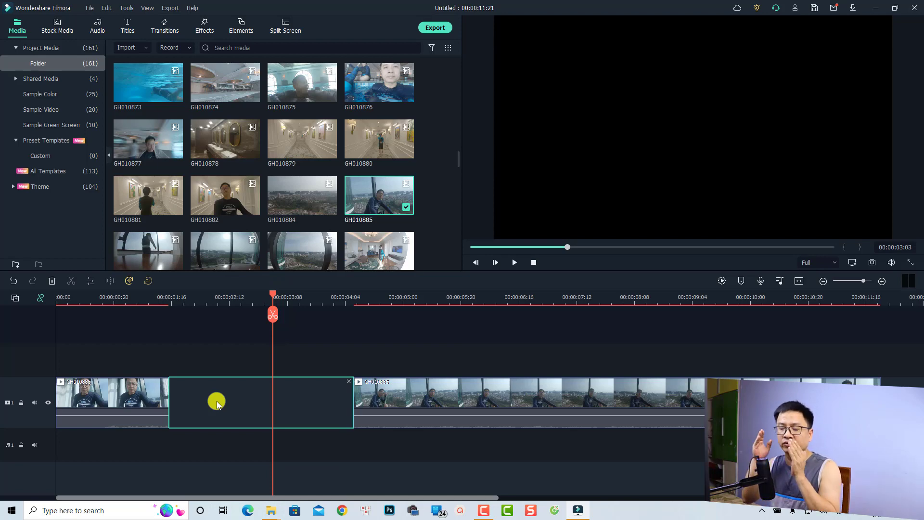
right_click(248, 400)
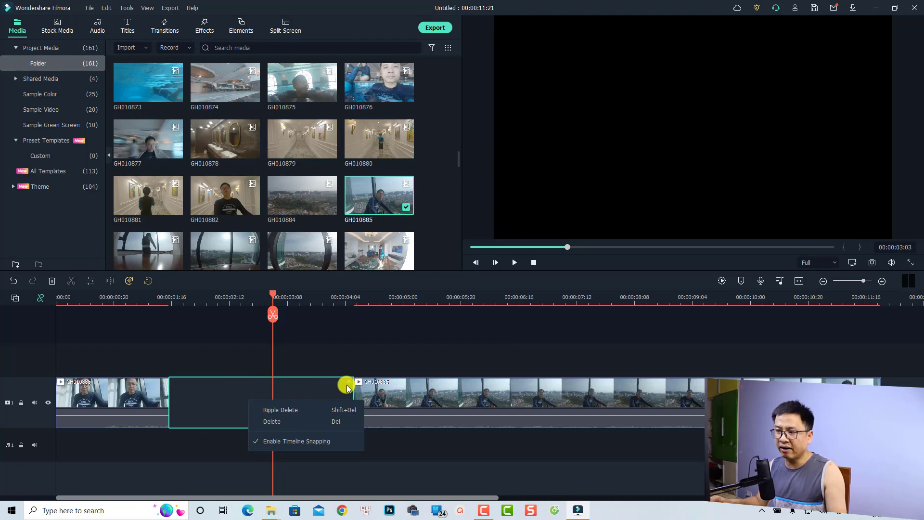
click(345, 359)
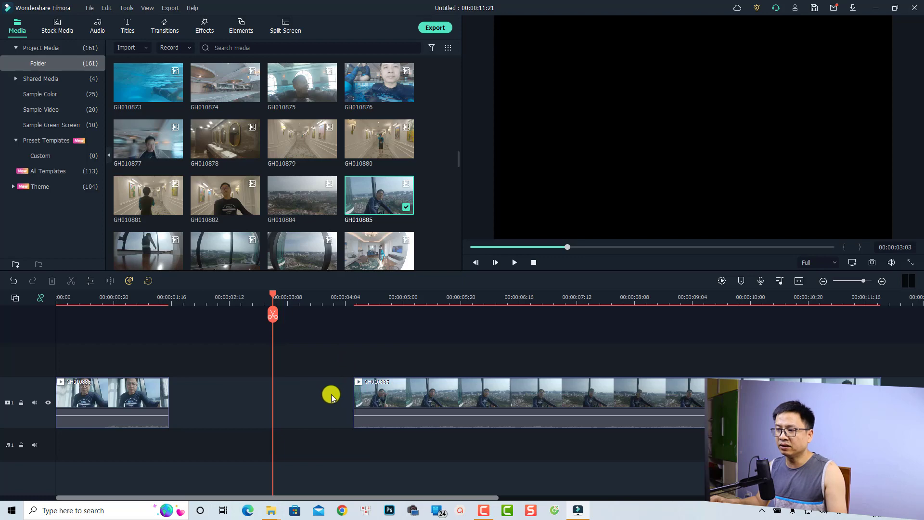
click(349, 383)
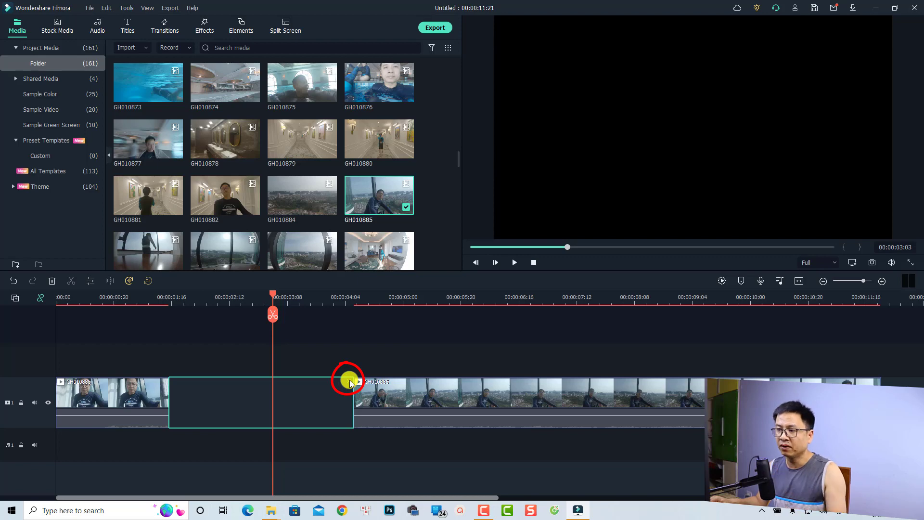
key(Delete)
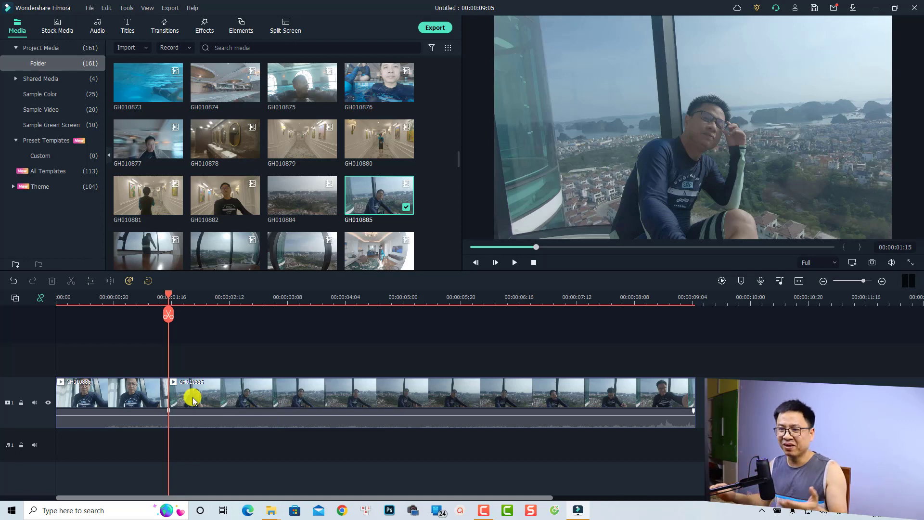
key(ctrl+z)
Close the gap between the two GH010885 clips by deleting it so they join.
drag(493, 331, 114, 436)
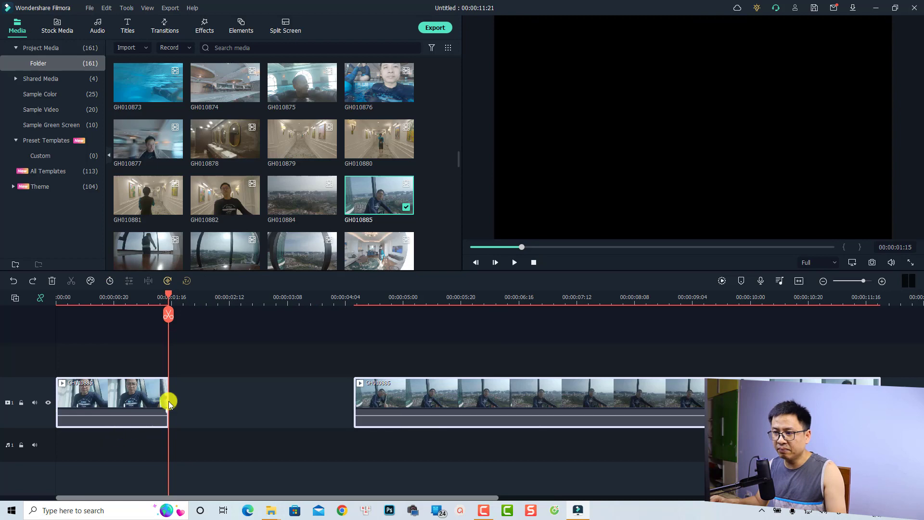
right_click(387, 398)
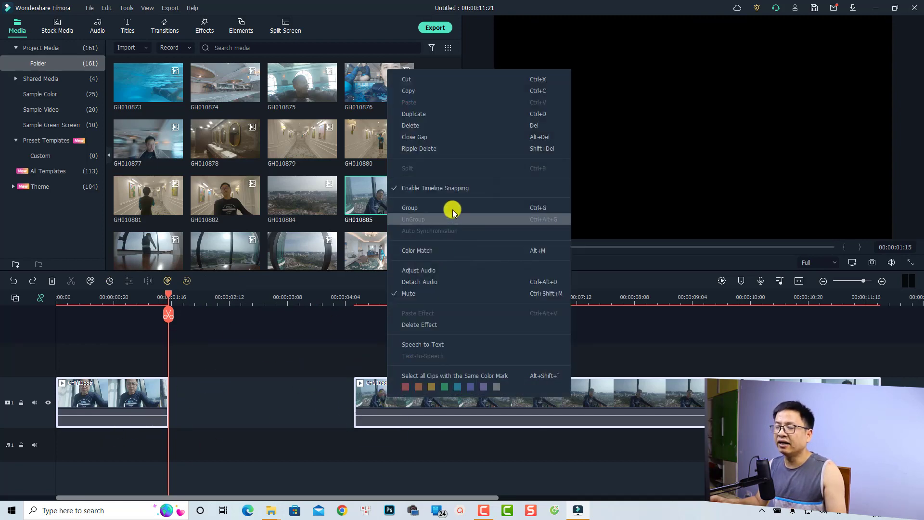
click(421, 137)
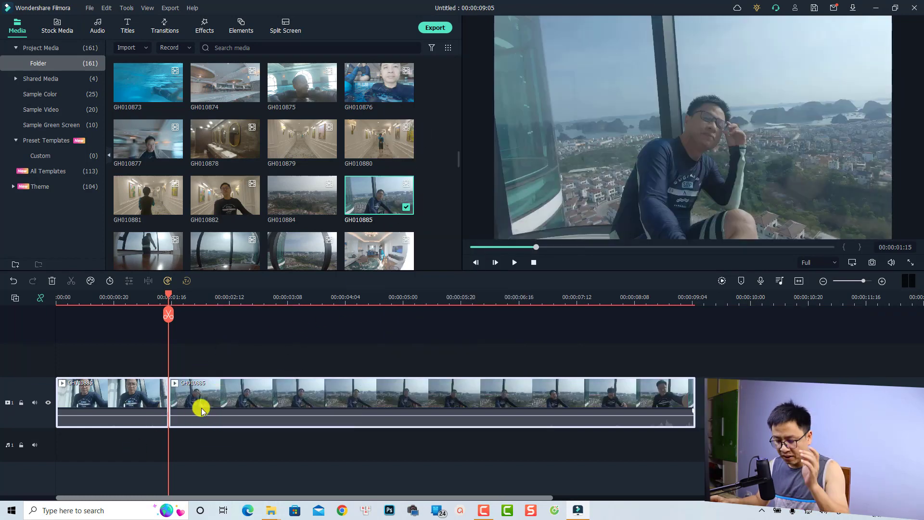
drag(201, 411, 386, 410)
click(304, 413)
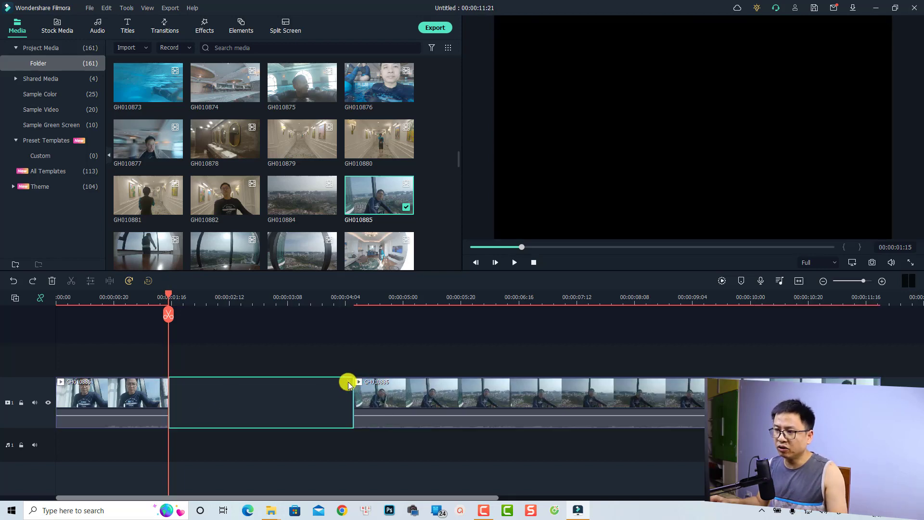
key(Delete)
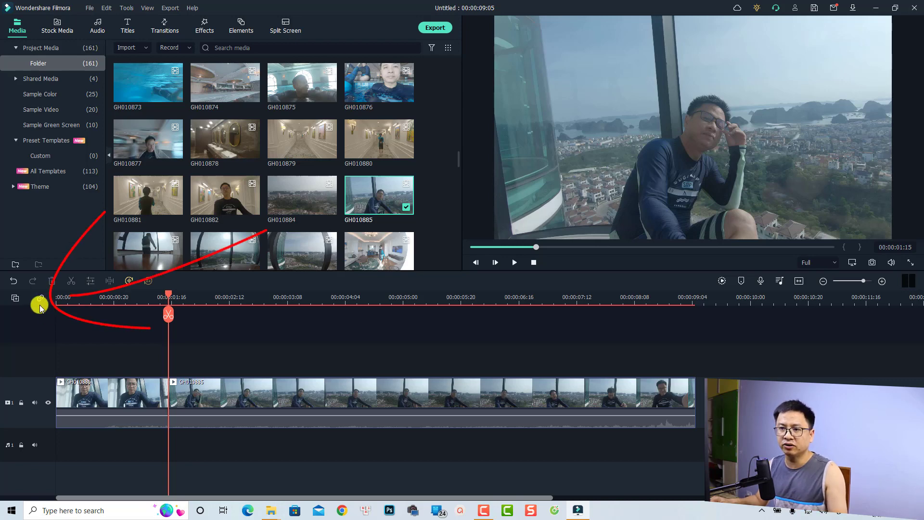
Split the second clip near 00:00:02:16 and remove the short piece, project now 00:00:08:04.
click(241, 302)
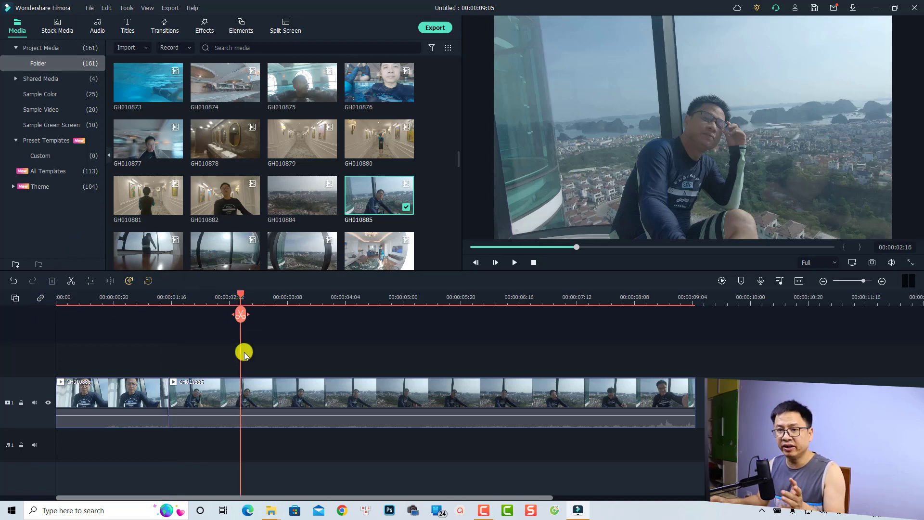
click(237, 407)
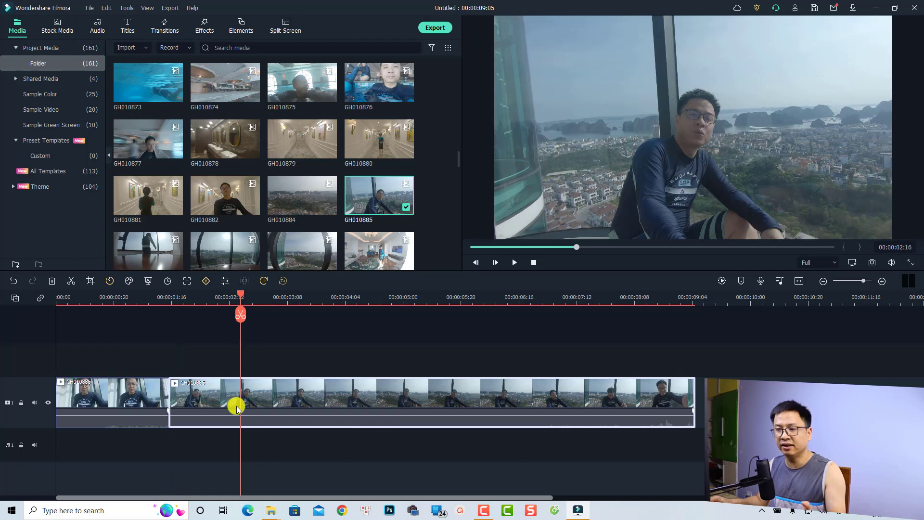
click(240, 315)
click(214, 403)
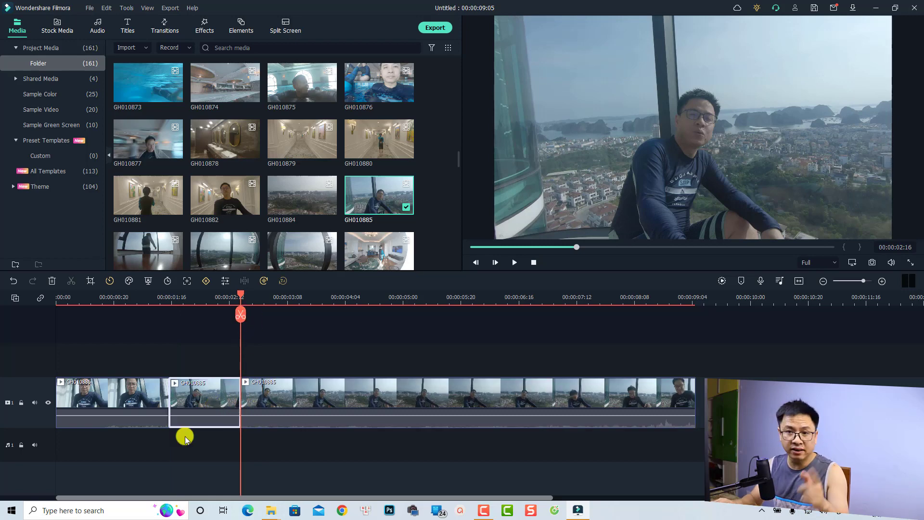
key(Delete)
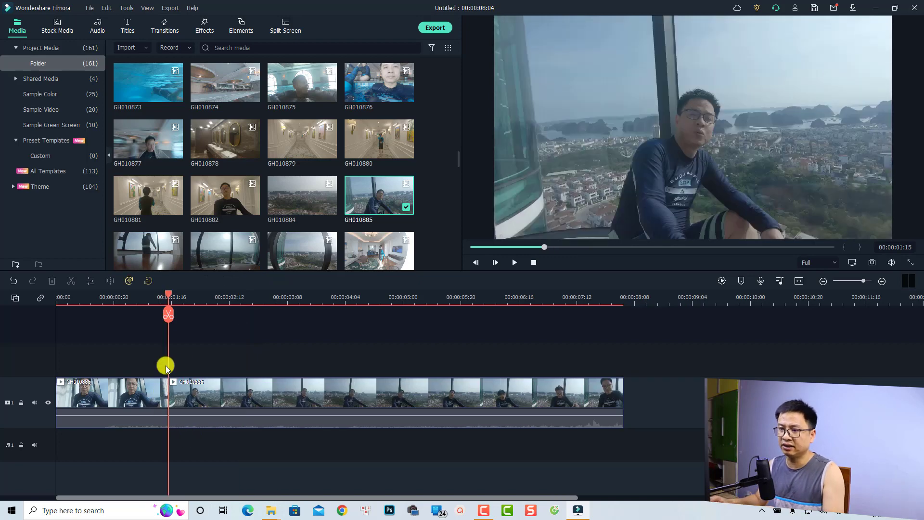